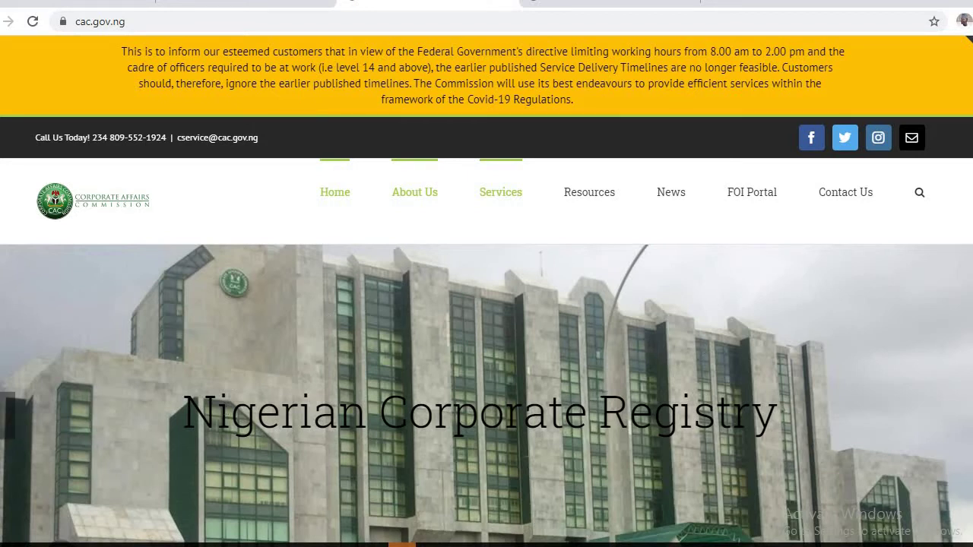
Step: Look over the Corporate Affairs Commission homepage, its registration and search options, and the services it offers
{"action": "scroll", "coordinate": [486, 292], "scroll_direction": "down", "scroll_amount": 4}
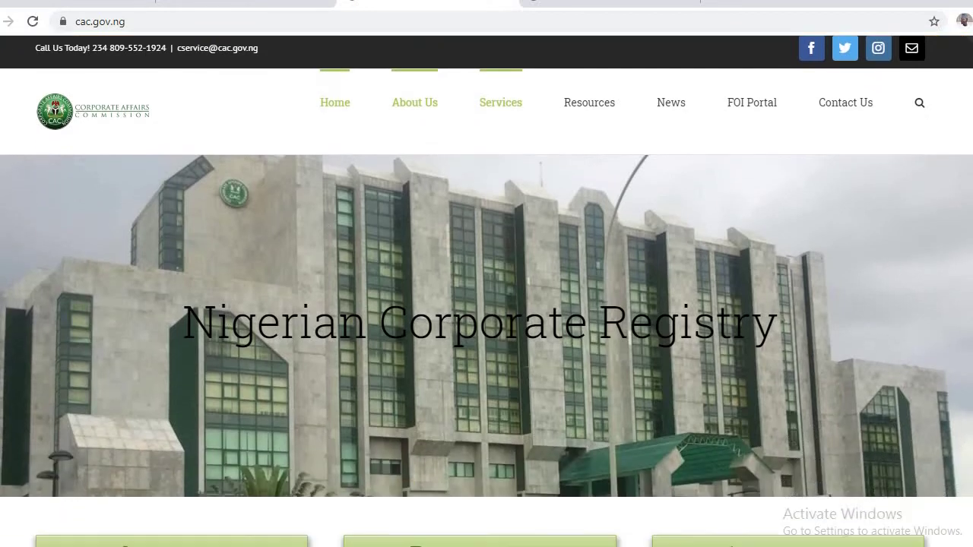
{"action": "scroll", "coordinate": [486, 304], "scroll_direction": "down", "scroll_amount": 3}
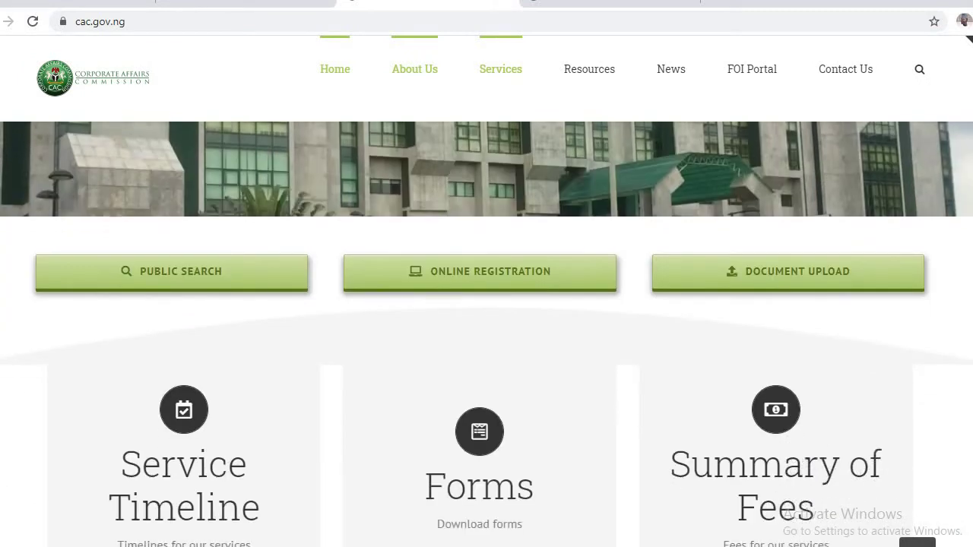
{"action": "scroll", "coordinate": [486, 335], "scroll_direction": "down", "scroll_amount": 1}
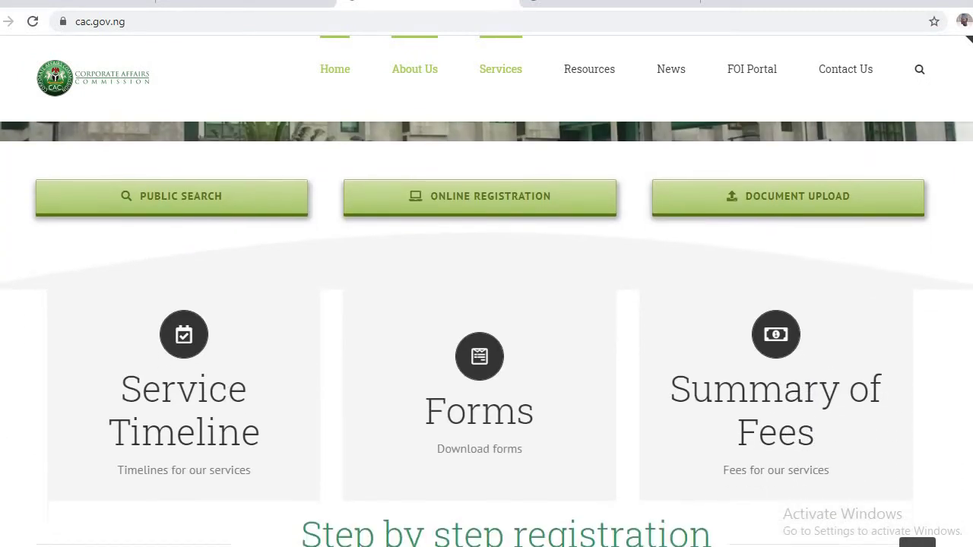
{"action": "scroll", "coordinate": [487, 334], "scroll_direction": "up", "scroll_amount": 3}
{"action": "scroll", "coordinate": [486, 335], "scroll_direction": "down", "scroll_amount": 1}
{"action": "scroll", "coordinate": [304, 409], "scroll_direction": "up", "scroll_amount": 1}
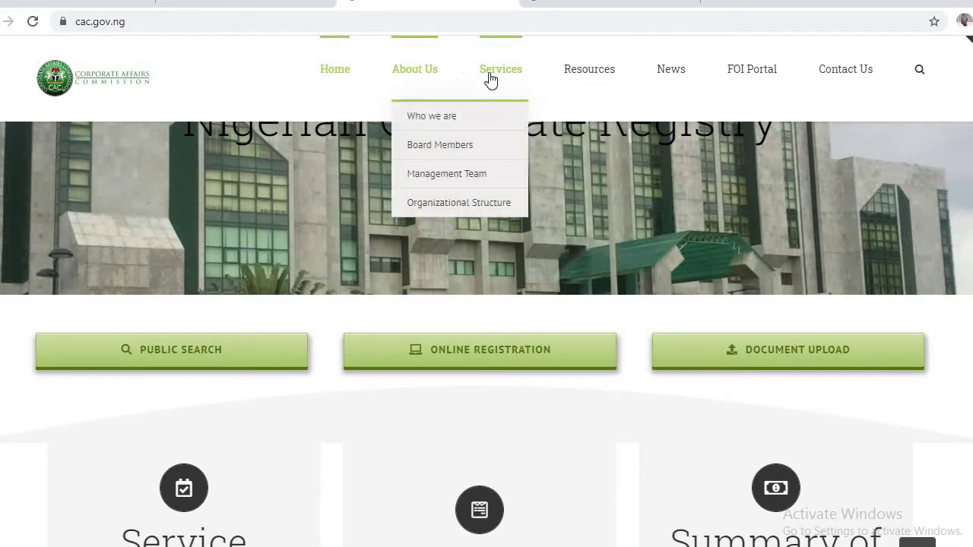
{"action": "mouse_move", "coordinate": [502, 80]}
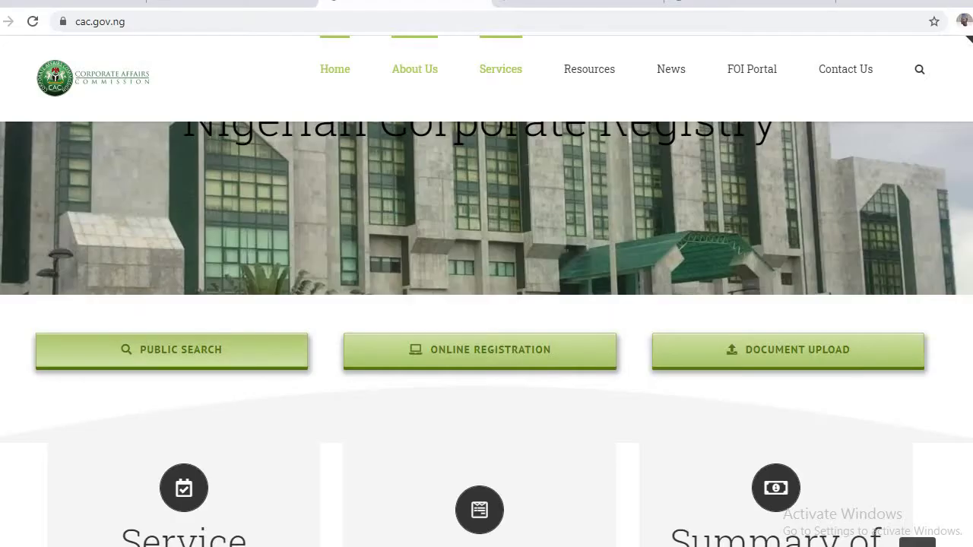
{"action": "mouse_move", "coordinate": [500, 95]}
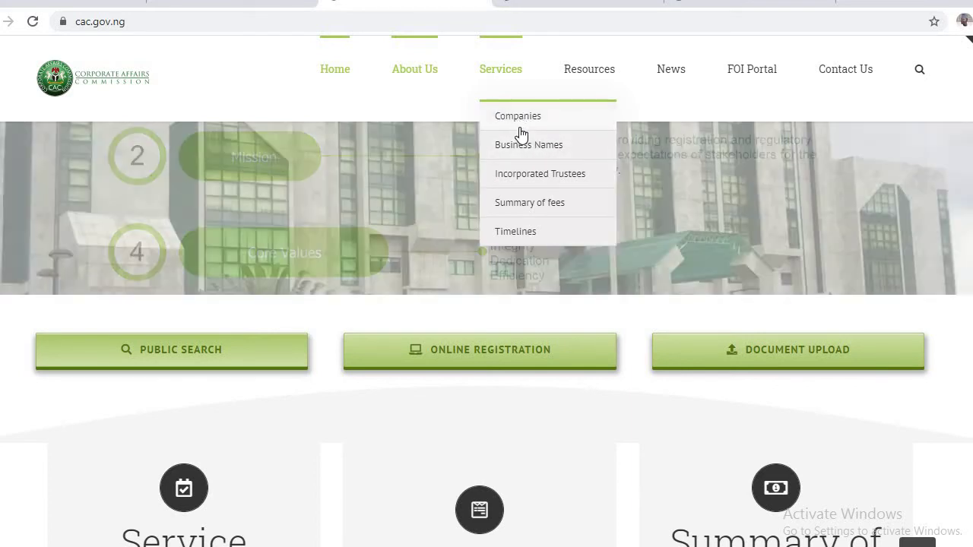
Step: Open the Companies step-by-step registration guide and review its list of topics
{"action": "left_click", "coordinate": [518, 122]}
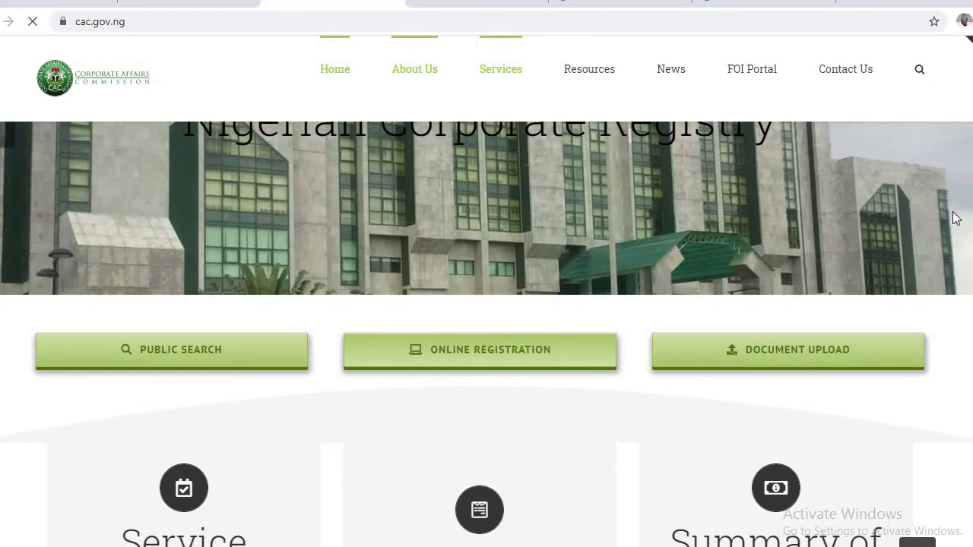
{"action": "scroll", "coordinate": [955, 217], "scroll_direction": "down", "scroll_amount": 3}
{"action": "scroll", "coordinate": [969, 38], "scroll_direction": "down", "scroll_amount": 4}
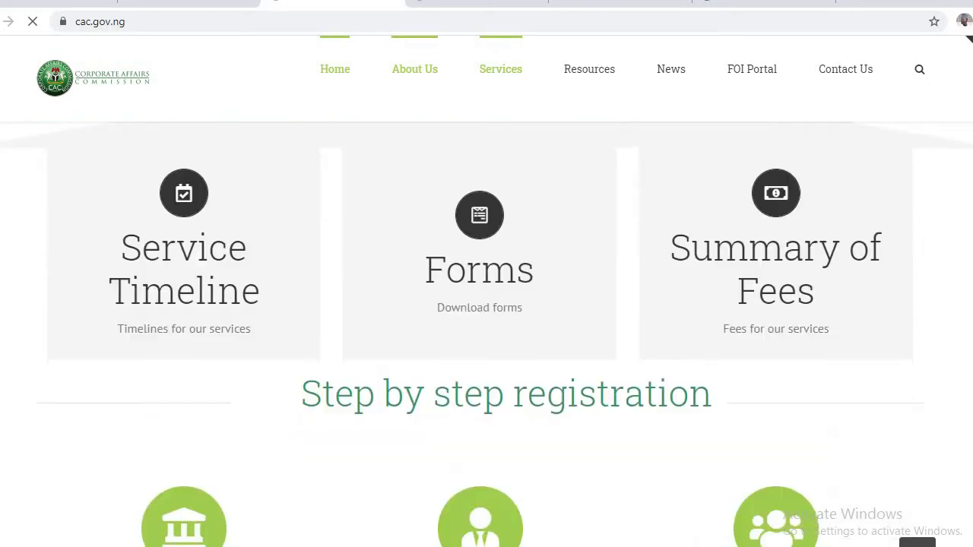
{"action": "scroll", "coordinate": [969, 38], "scroll_direction": "down", "scroll_amount": 1}
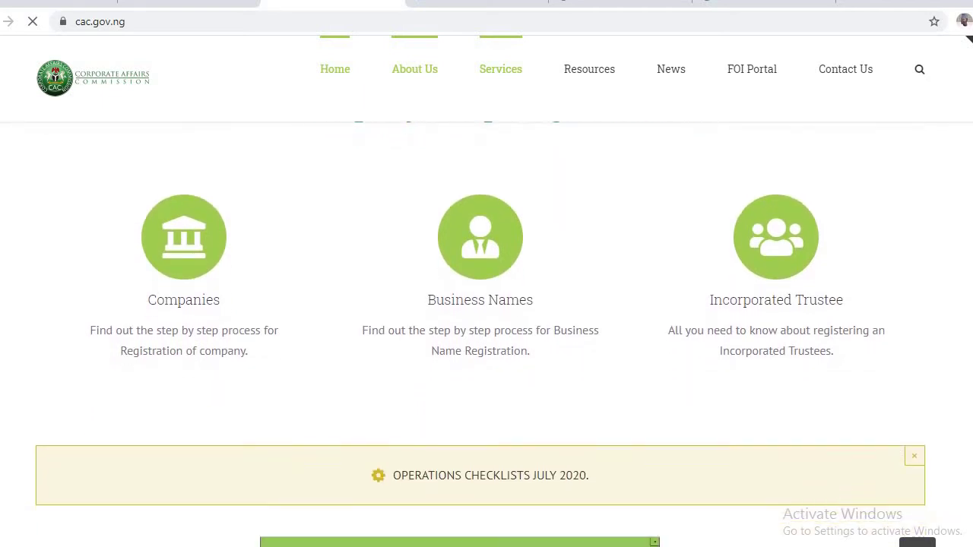
{"action": "left_click", "coordinate": [195, 272]}
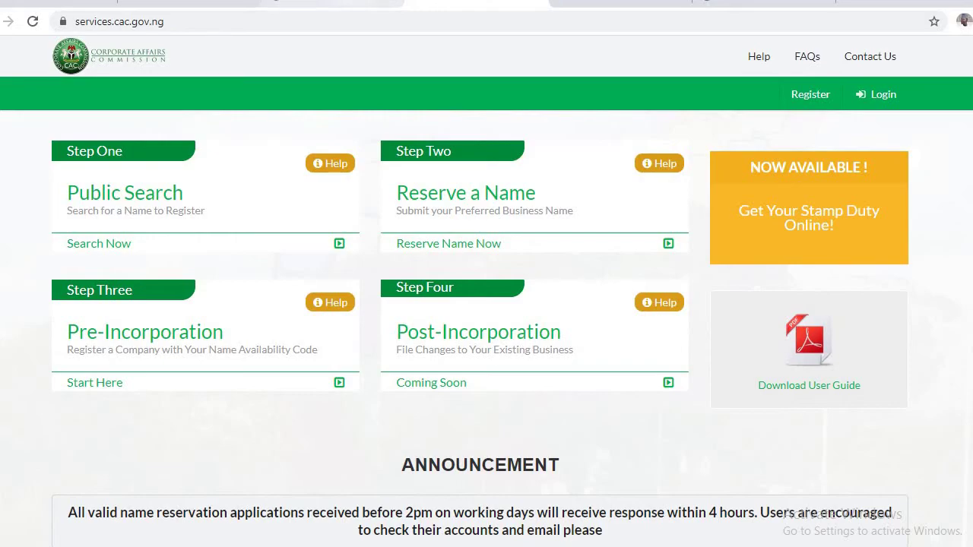
{"action": "left_click", "coordinate": [332, 3]}
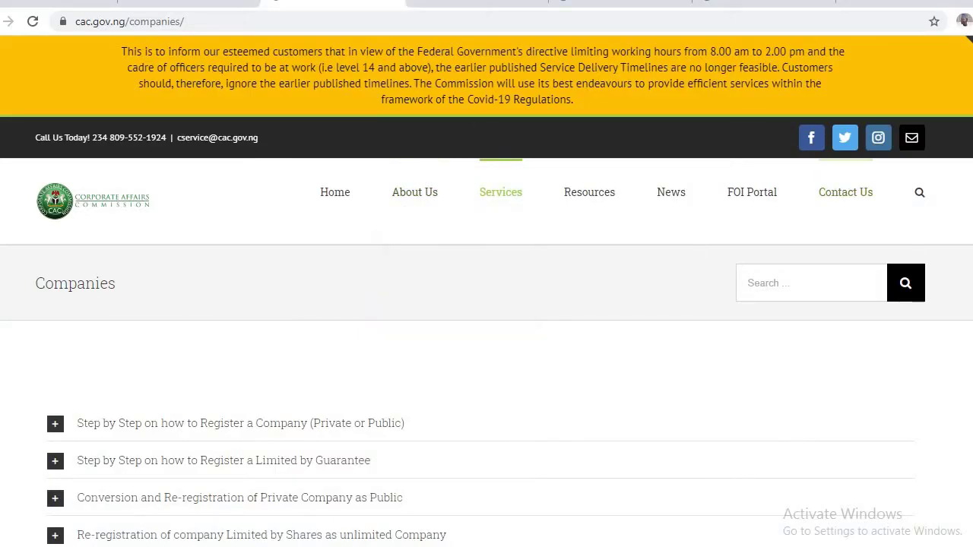
{"action": "scroll", "coordinate": [486, 343], "scroll_direction": "down", "scroll_amount": 2}
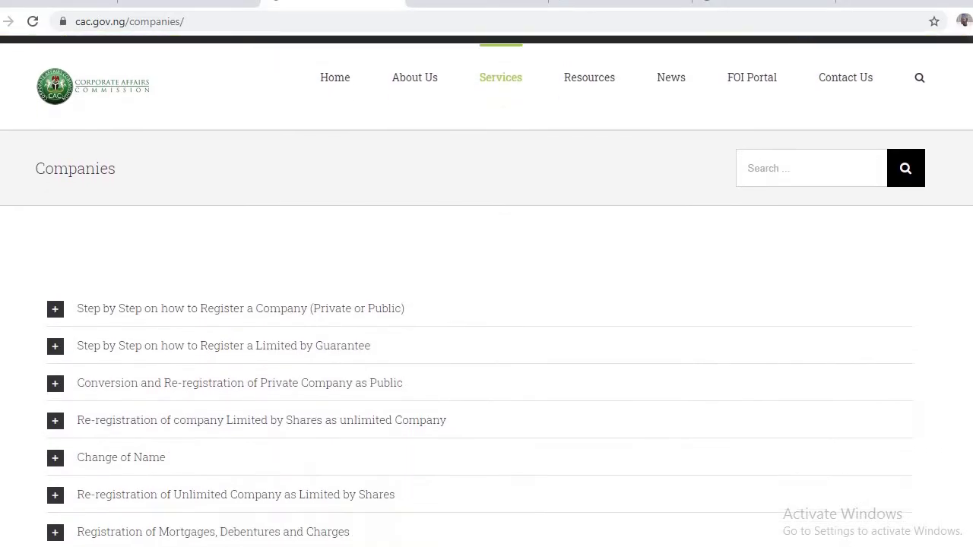
{"action": "scroll", "coordinate": [487, 342], "scroll_direction": "down", "scroll_amount": 3}
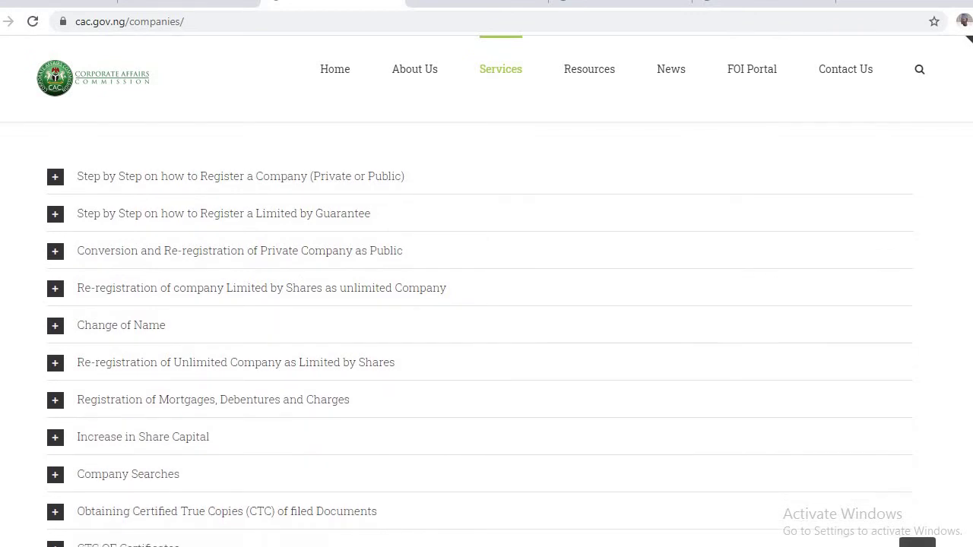
{"action": "scroll", "coordinate": [521, 267], "scroll_direction": "down", "scroll_amount": 1}
{"action": "scroll", "coordinate": [522, 267], "scroll_direction": "up", "scroll_amount": 5}
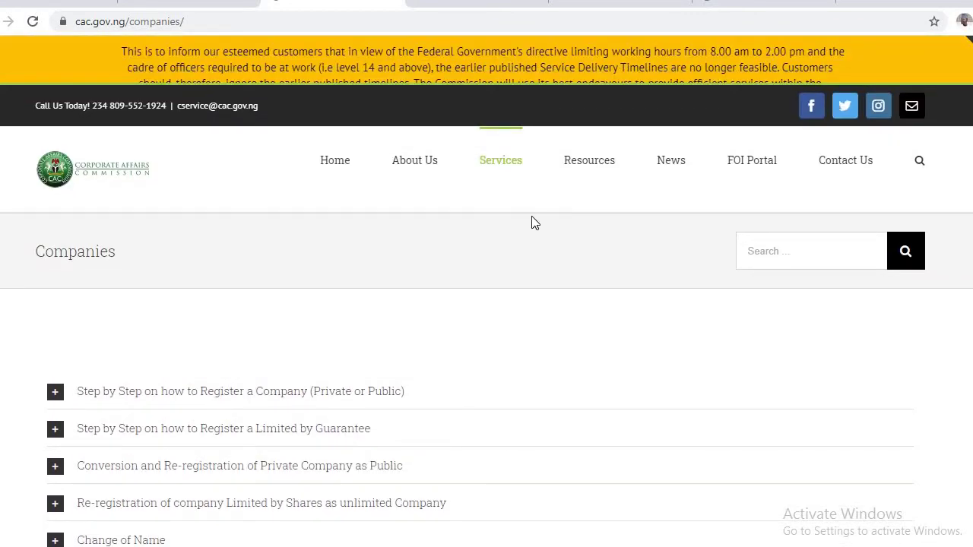
{"action": "mouse_move", "coordinate": [516, 189]}
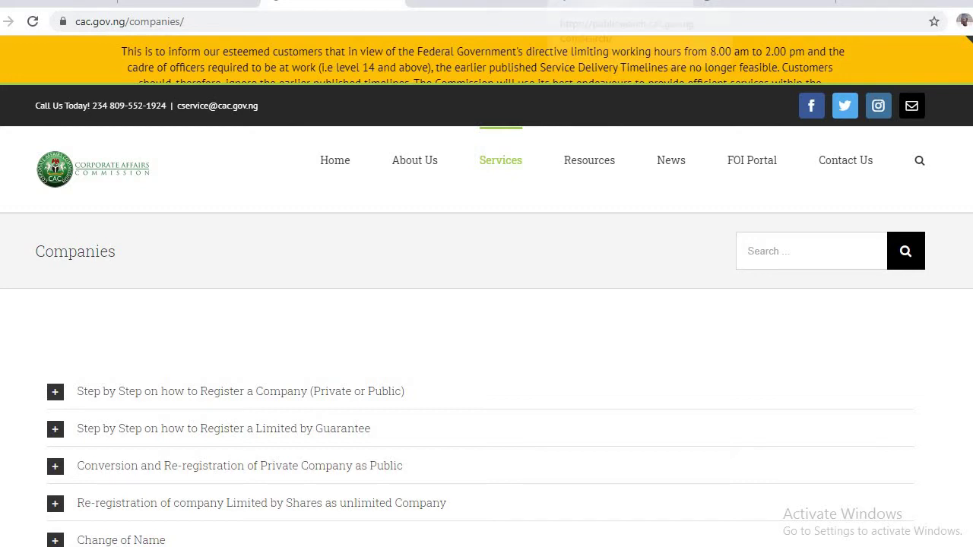
Step: Switch to the CAC online services portal, open the account registration form and review its fields through the contact address
{"action": "left_click", "coordinate": [480, 8]}
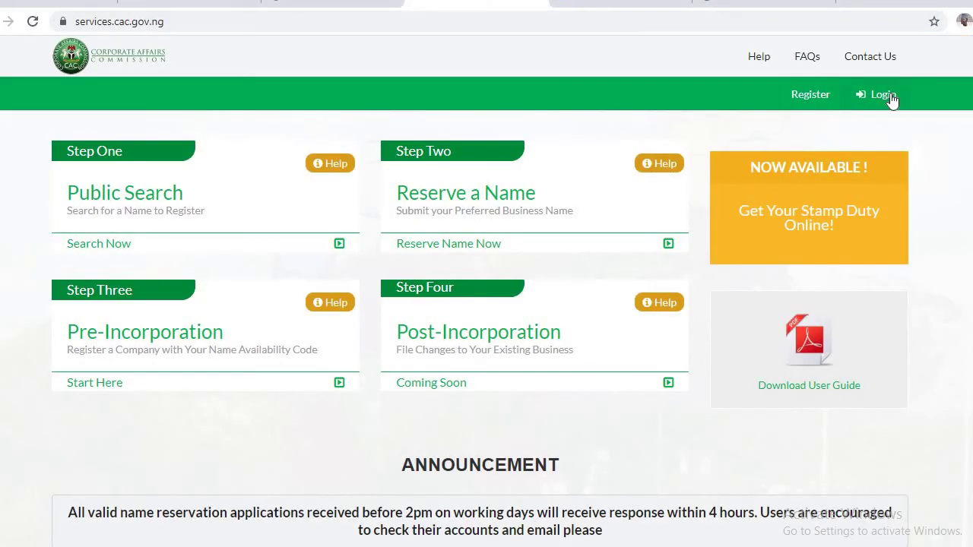
{"action": "left_click", "coordinate": [811, 94]}
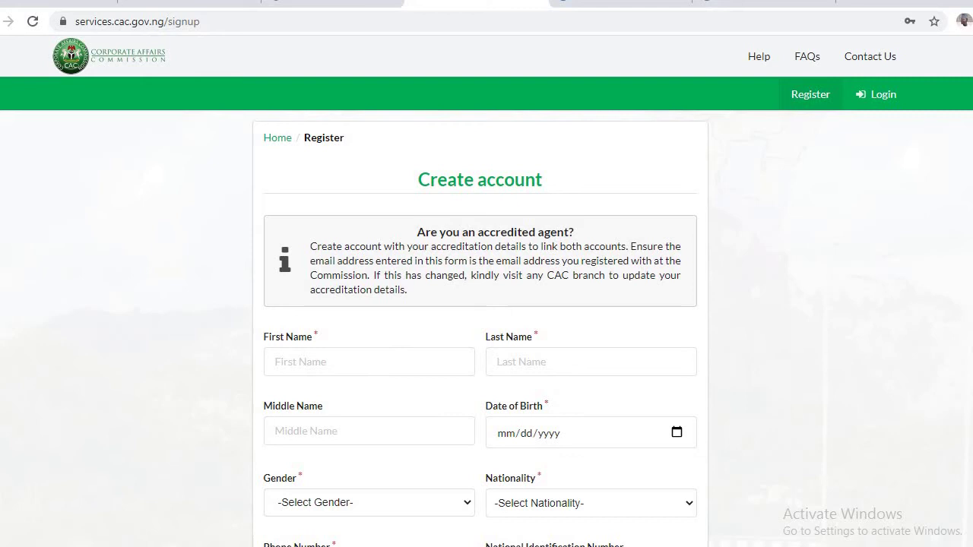
{"action": "scroll", "coordinate": [486, 291], "scroll_direction": "down", "scroll_amount": 1}
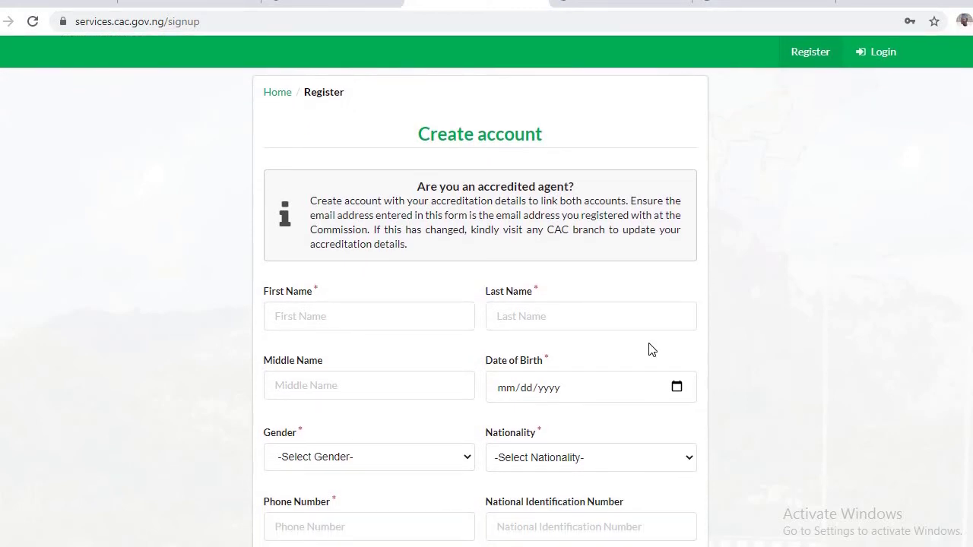
{"action": "scroll", "coordinate": [467, 352], "scroll_direction": "up", "scroll_amount": 1}
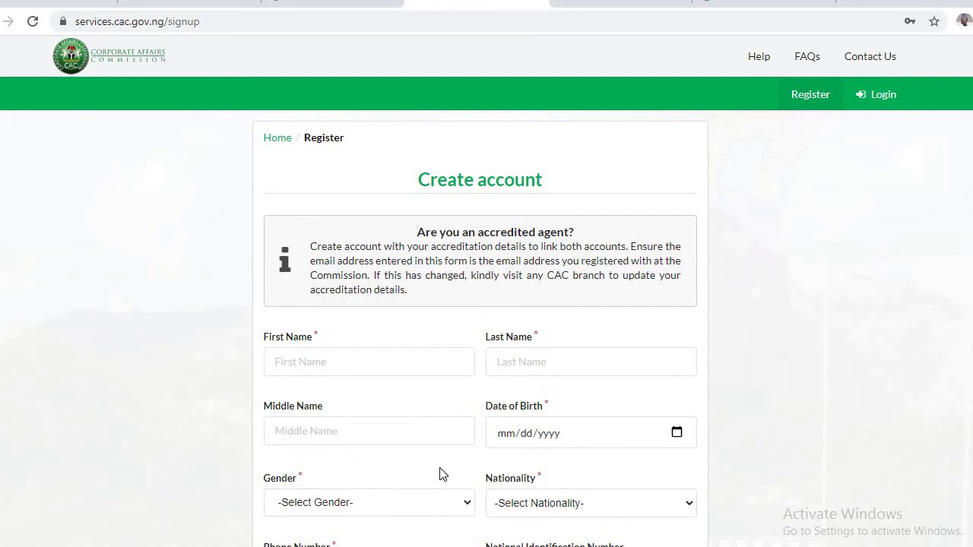
{"action": "scroll", "coordinate": [439, 474], "scroll_direction": "down", "scroll_amount": 3}
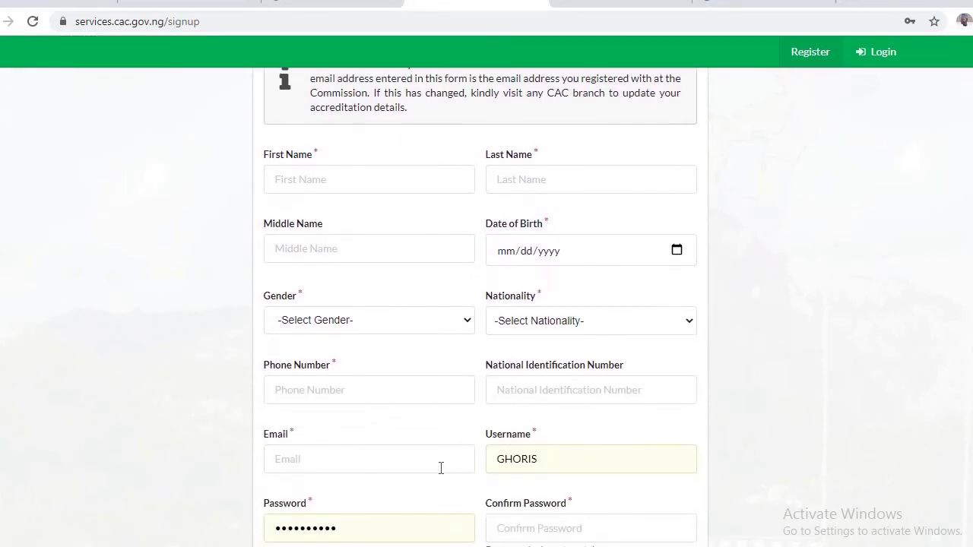
{"action": "scroll", "coordinate": [441, 467], "scroll_direction": "down", "scroll_amount": 2}
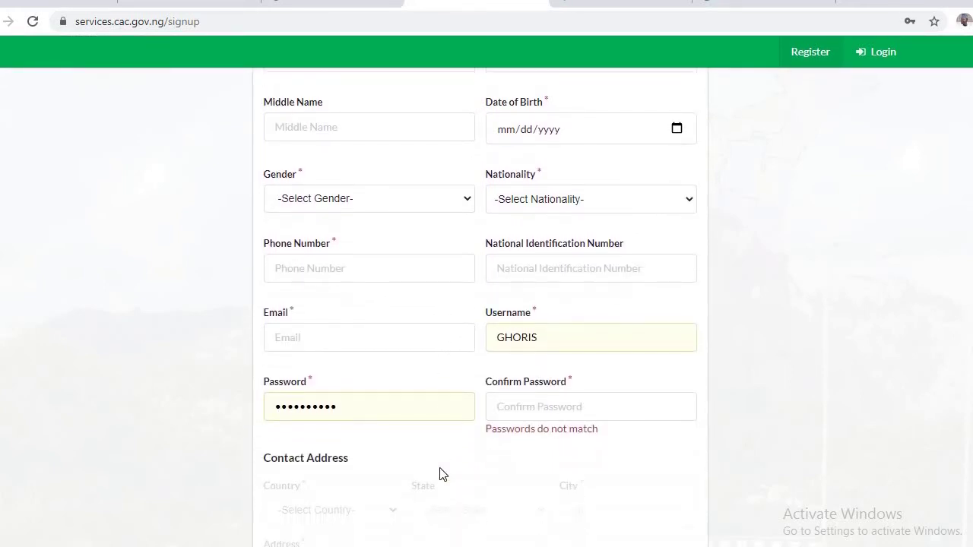
{"action": "scroll", "coordinate": [441, 473], "scroll_direction": "down", "scroll_amount": 4}
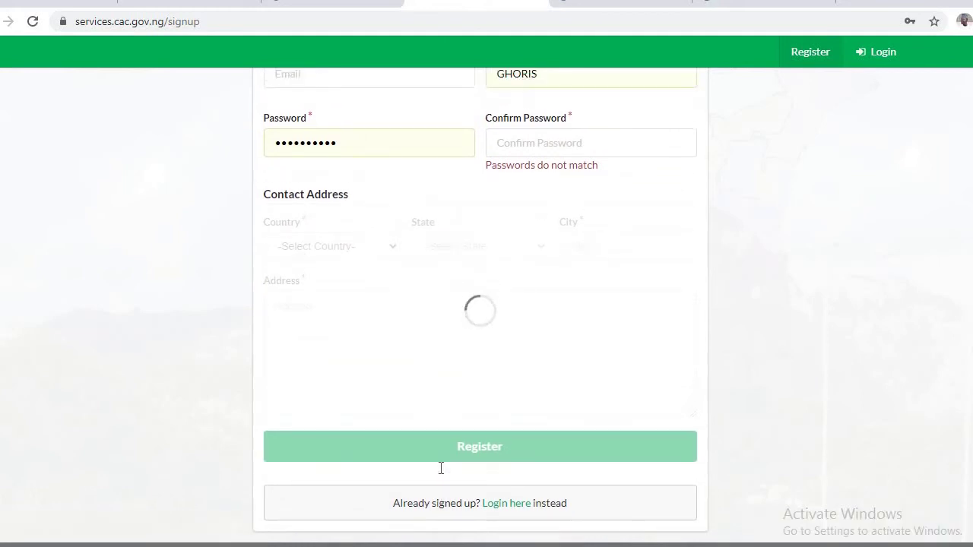
{"action": "scroll", "coordinate": [439, 470], "scroll_direction": "up", "scroll_amount": 5}
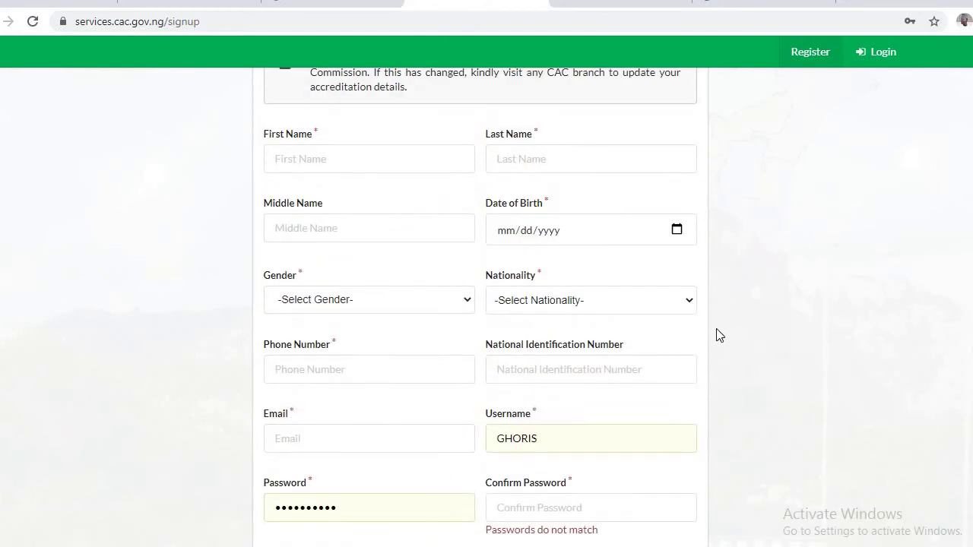
Step: Log in to the existing account with the prefilled credentials and start a new name reservation
{"action": "left_click", "coordinate": [879, 61]}
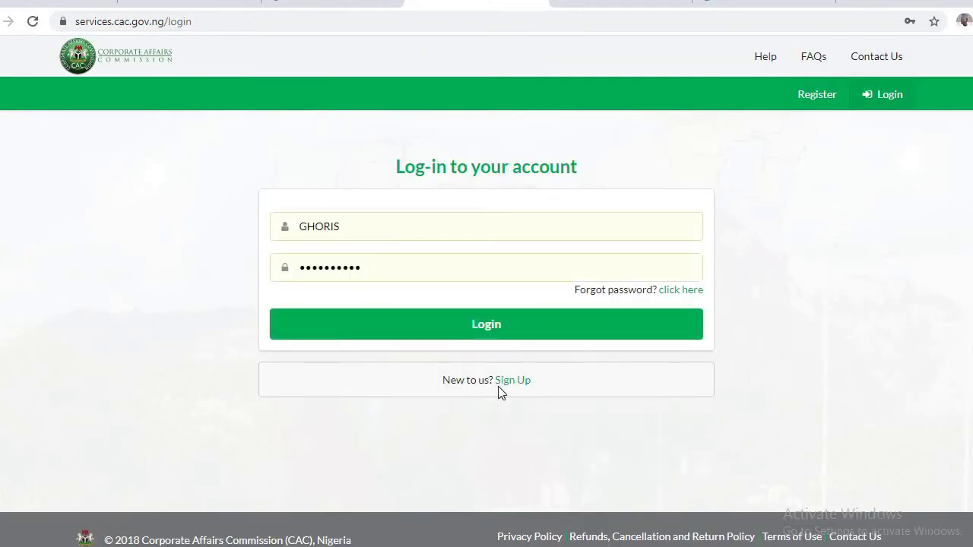
{"action": "left_click", "coordinate": [502, 339]}
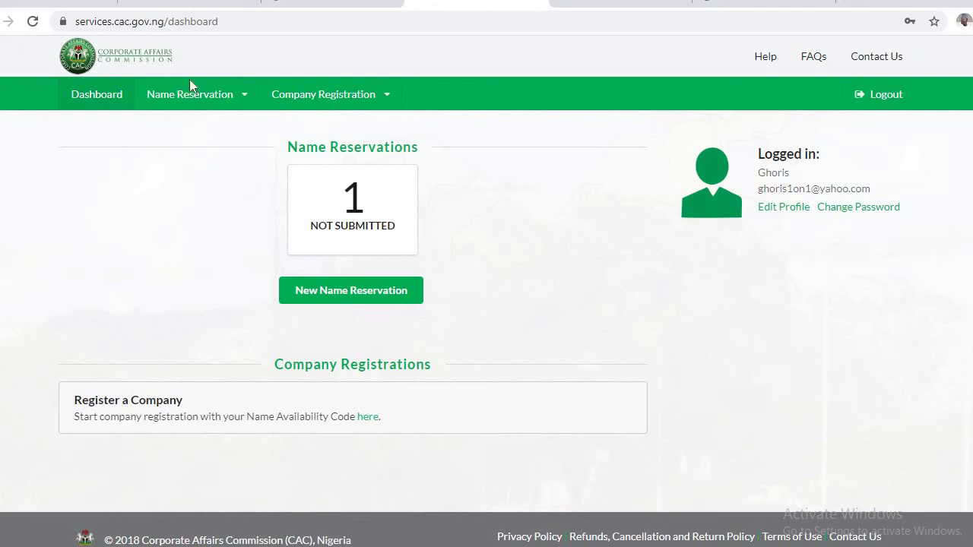
{"action": "left_click", "coordinate": [245, 96]}
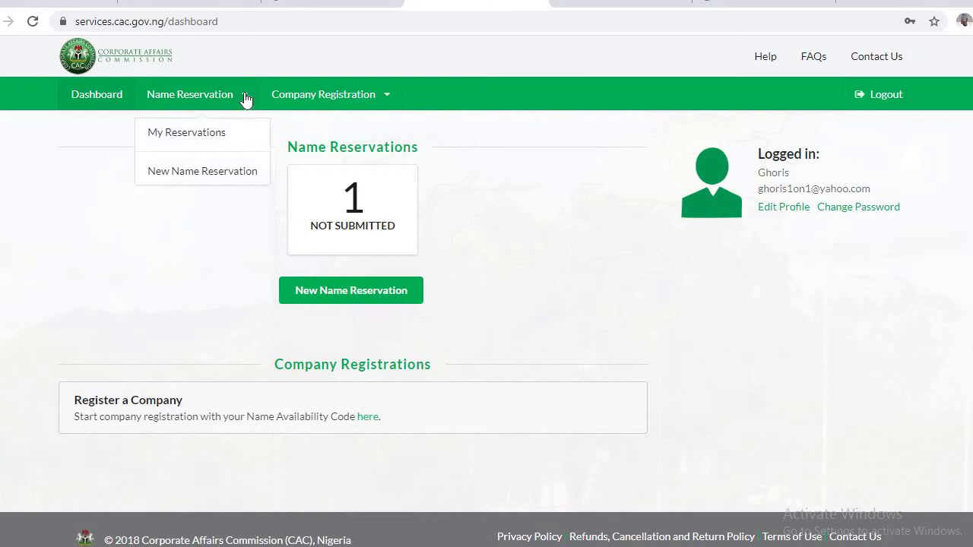
{"action": "left_click", "coordinate": [221, 174]}
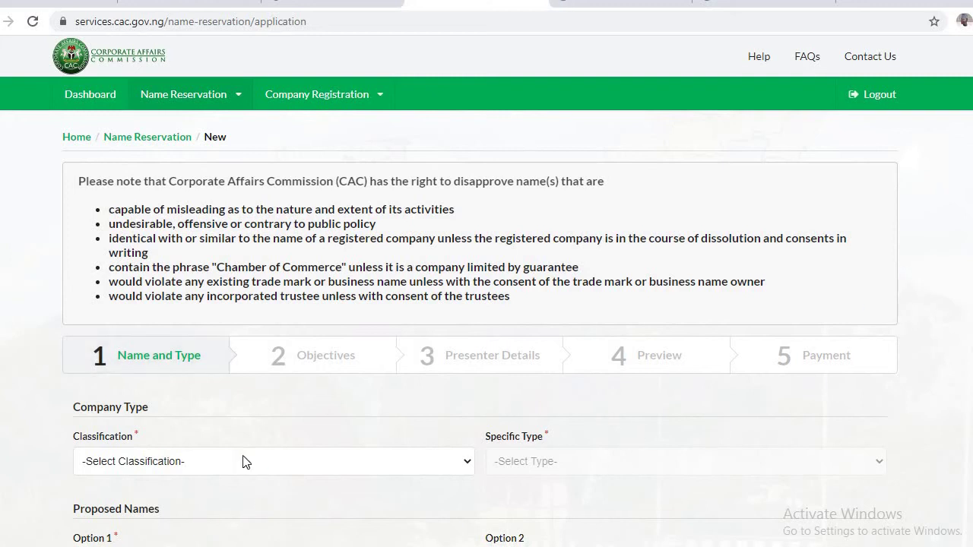
{"action": "scroll", "coordinate": [243, 456], "scroll_direction": "down", "scroll_amount": 2}
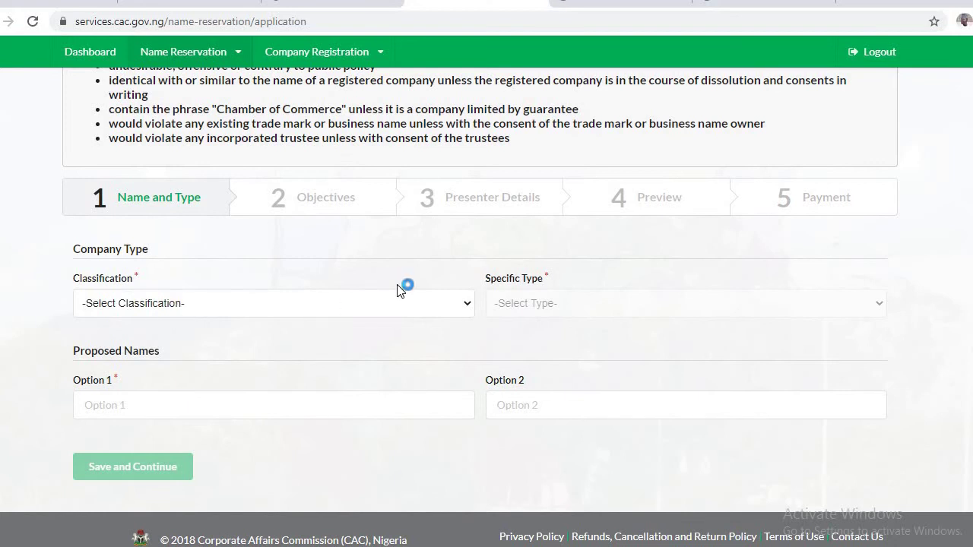
{"action": "left_click", "coordinate": [473, 310]}
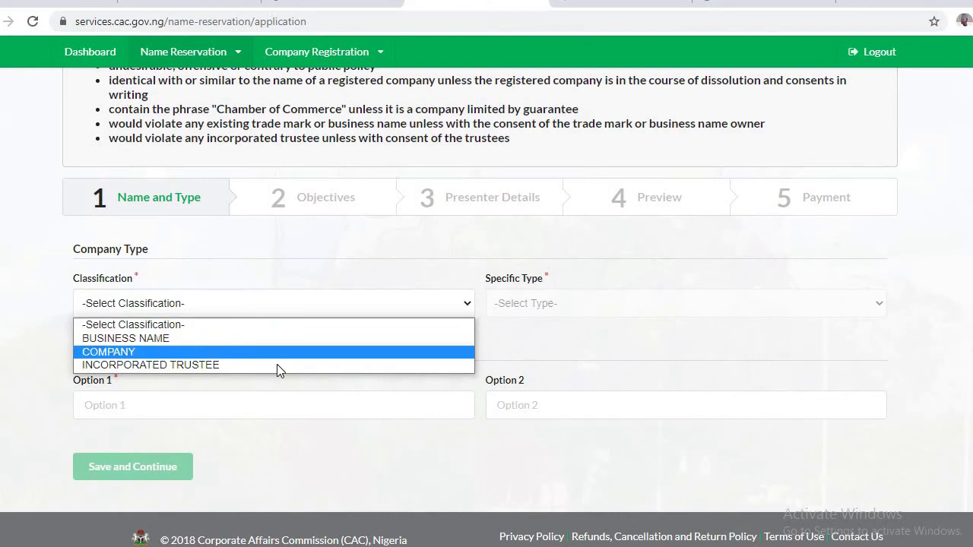
{"action": "left_click", "coordinate": [276, 415]}
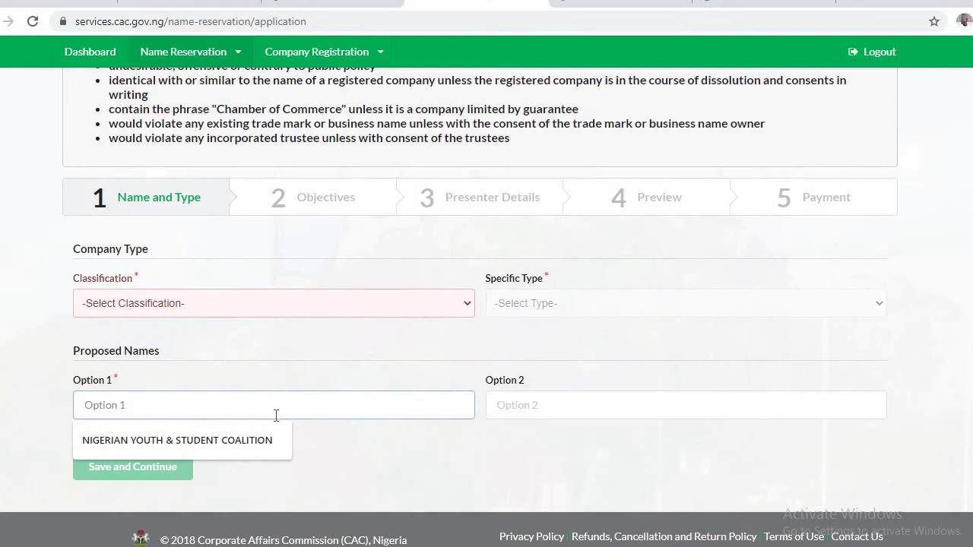
{"action": "key", "text": "Down"}
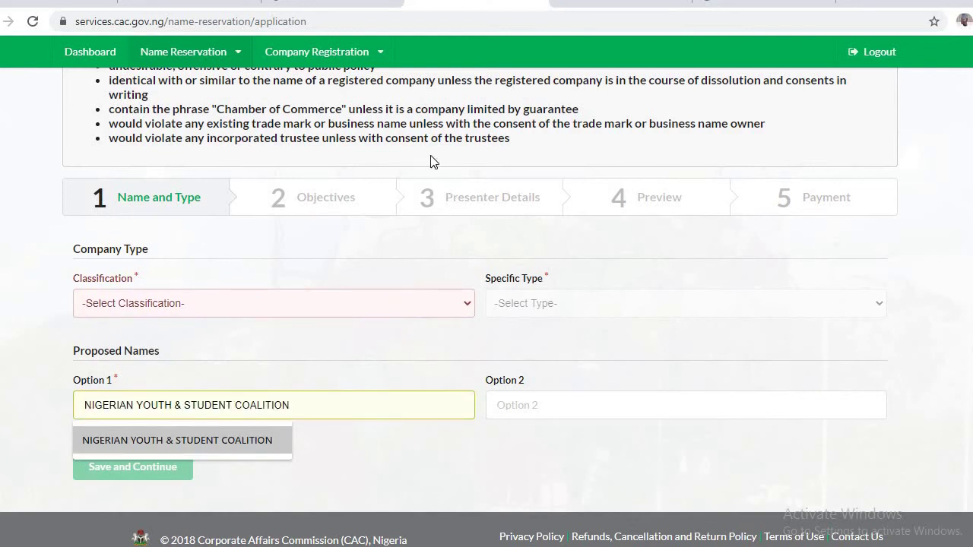
{"action": "left_click", "coordinate": [238, 53]}
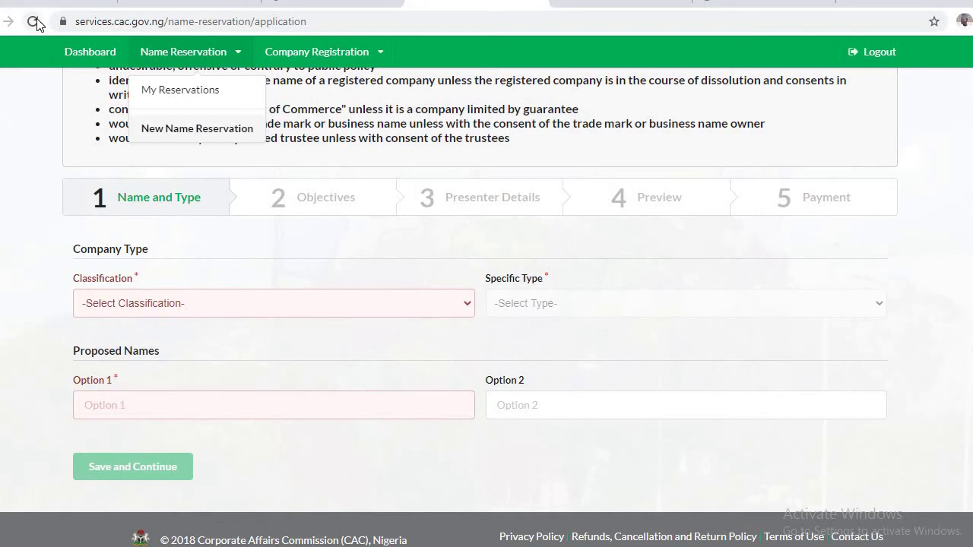
{"action": "left_click", "coordinate": [210, 131]}
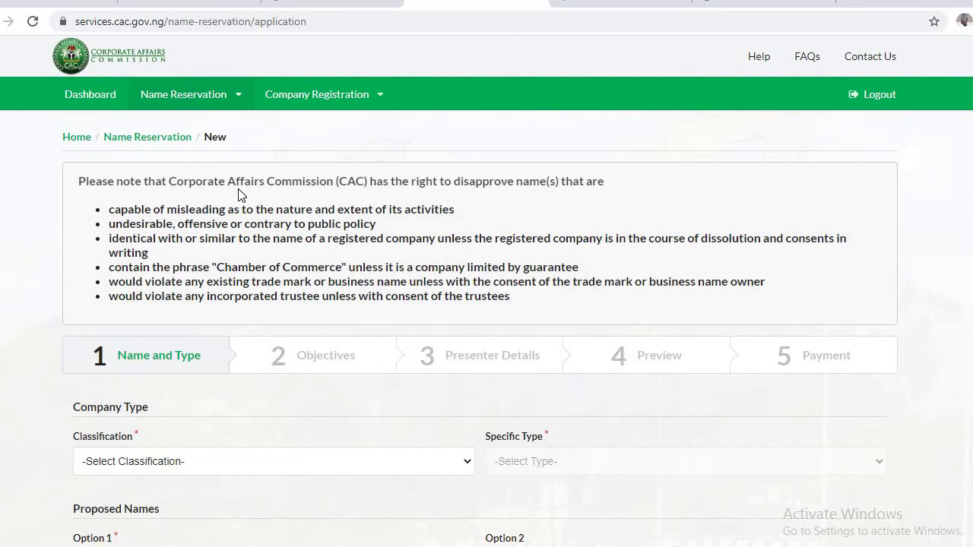
Step: Try the BUSINESS NAME, COMPANY and INCORPORATED TRUSTEE classifications in turn and review the specific company types
{"action": "scroll", "coordinate": [749, 185], "scroll_direction": "down", "scroll_amount": 2}
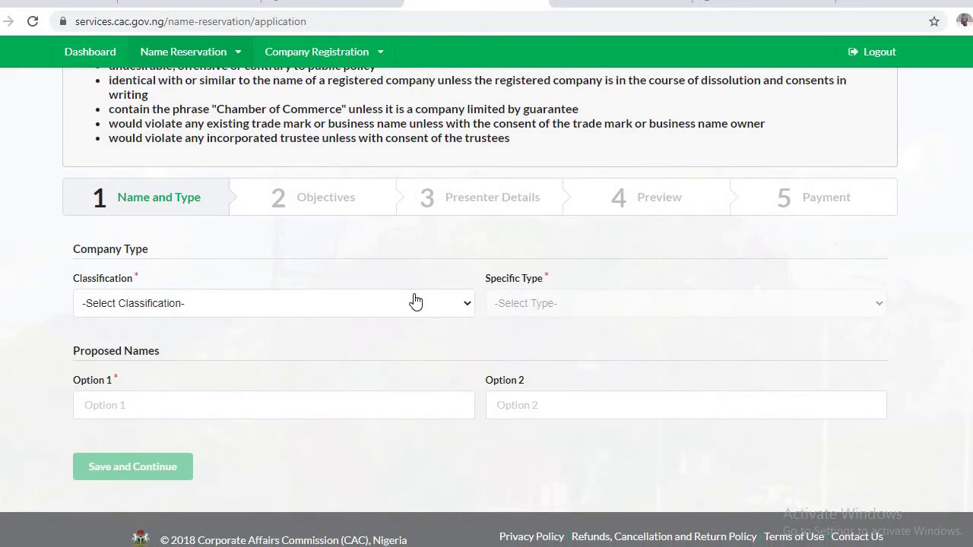
{"action": "left_click", "coordinate": [466, 309]}
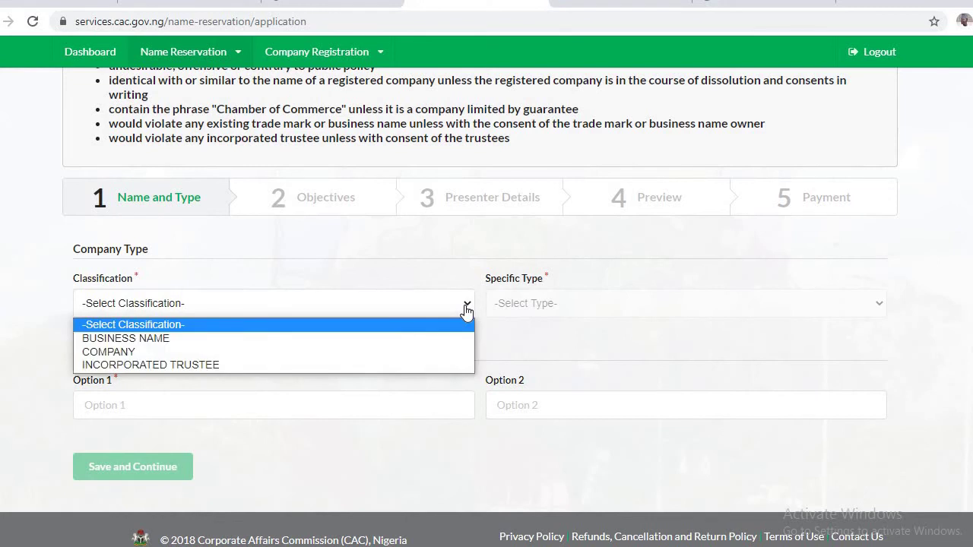
{"action": "left_click", "coordinate": [308, 346]}
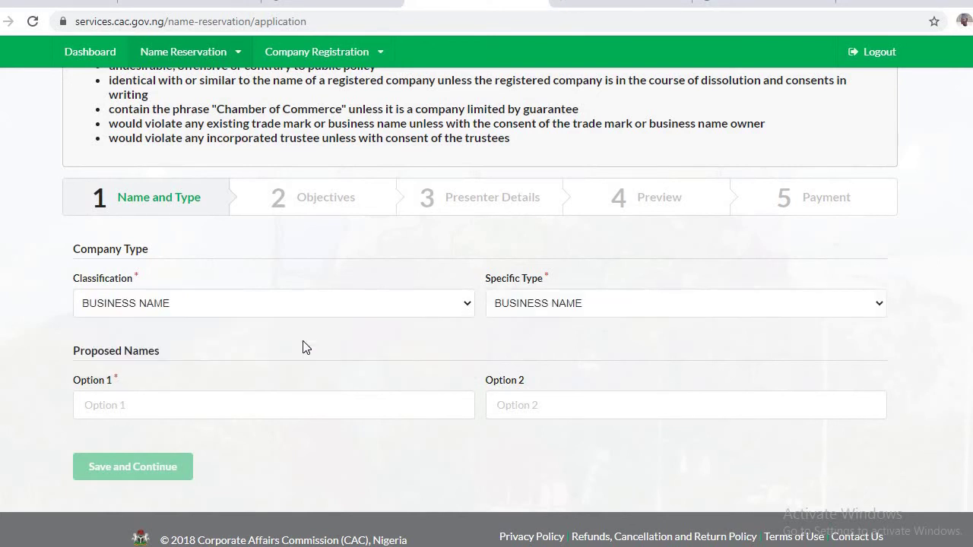
{"action": "left_click", "coordinate": [462, 310]}
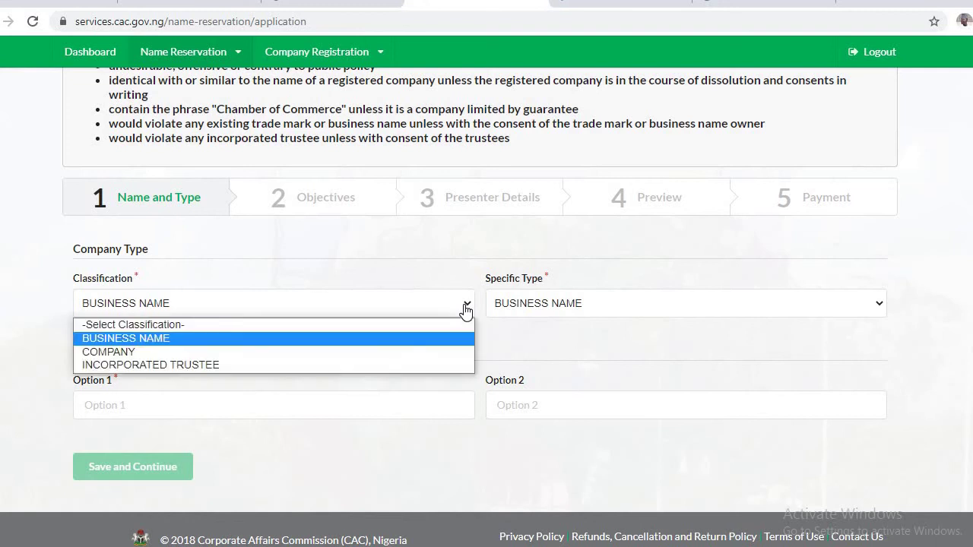
{"action": "left_click", "coordinate": [373, 352]}
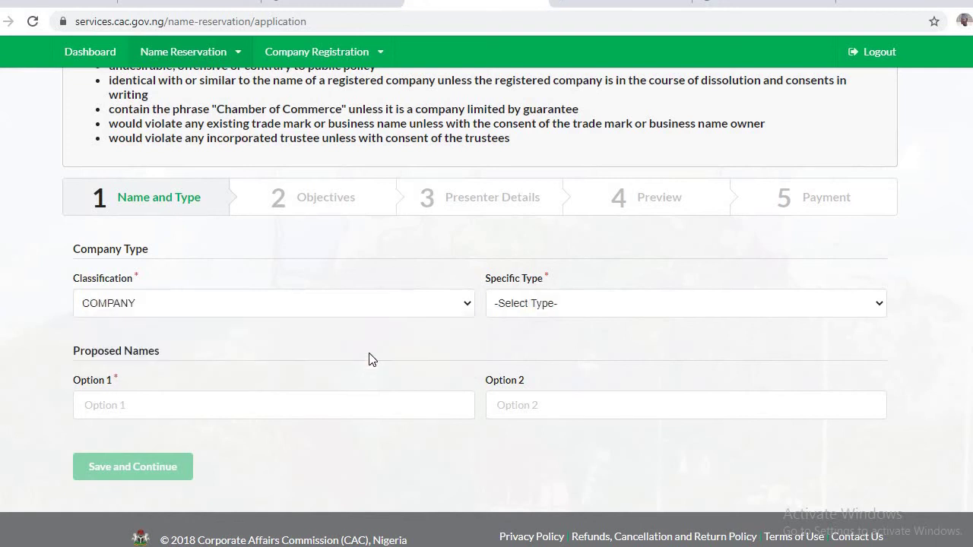
{"action": "left_click", "coordinate": [882, 308]}
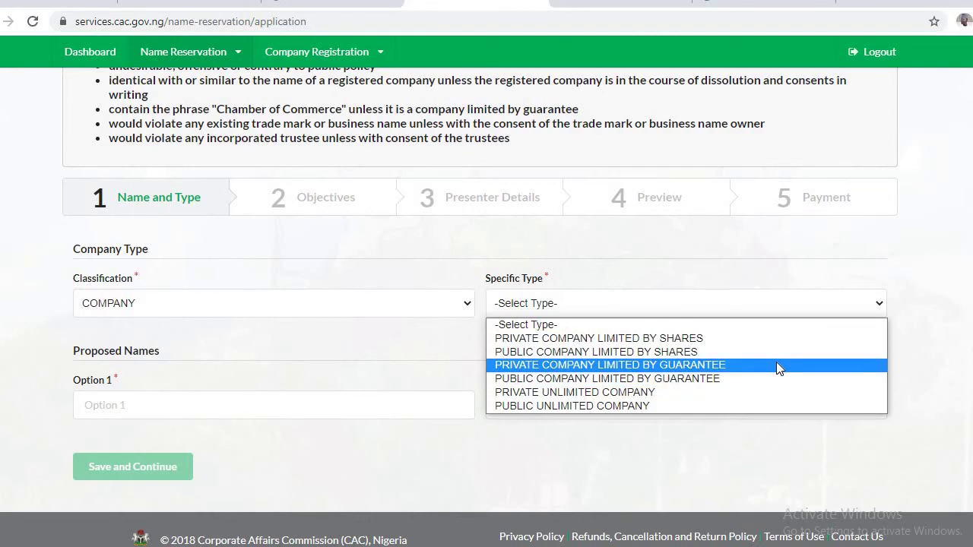
{"action": "left_click", "coordinate": [465, 307]}
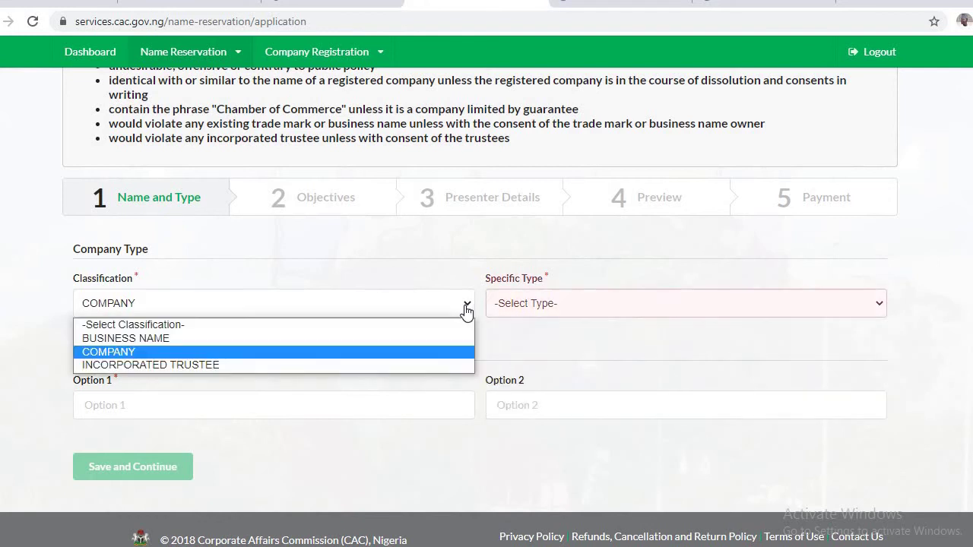
{"action": "left_click", "coordinate": [427, 365]}
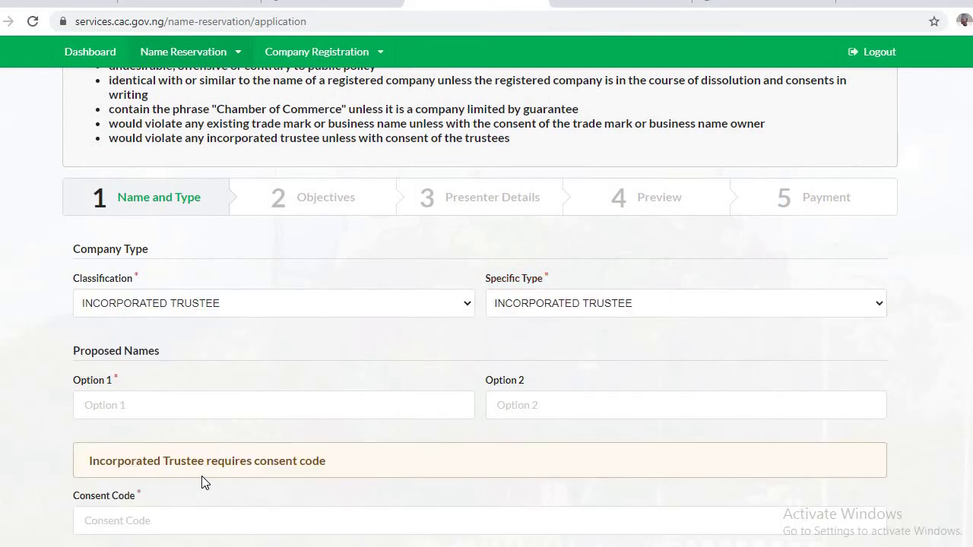
Step: Set the classification to BUSINESS NAME, enter "golden ventures" and "golden gold services" as the proposed names, and save to continue
{"action": "left_click", "coordinate": [466, 304]}
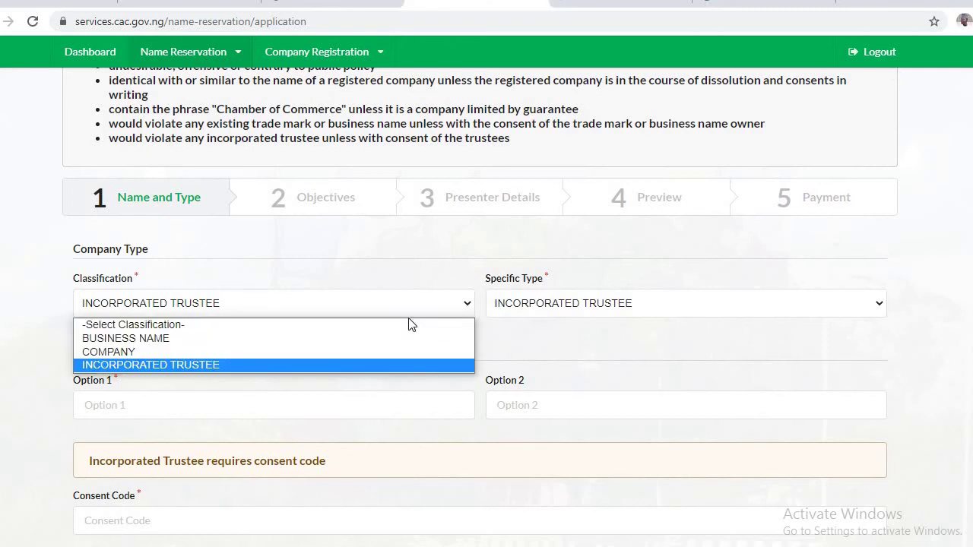
{"action": "left_click", "coordinate": [367, 339]}
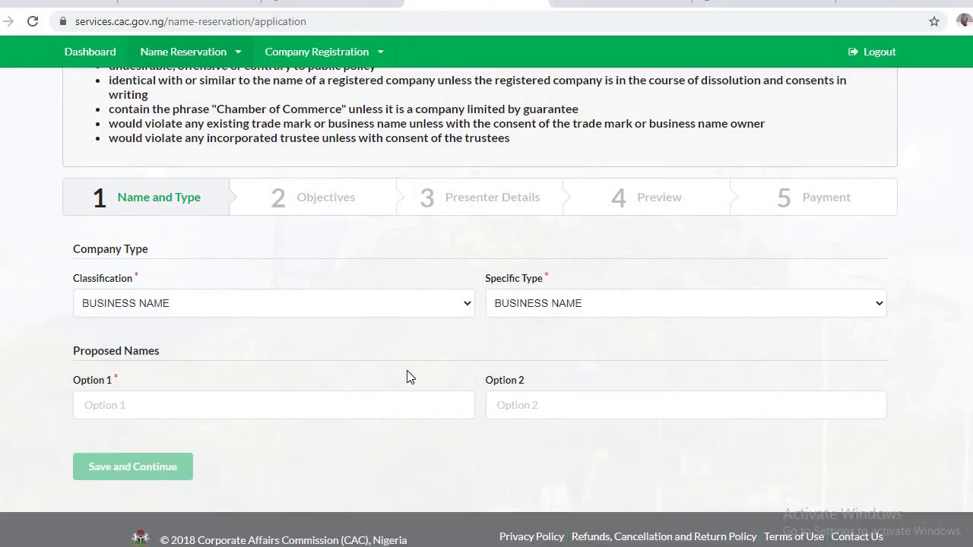
{"action": "left_click", "coordinate": [301, 413]}
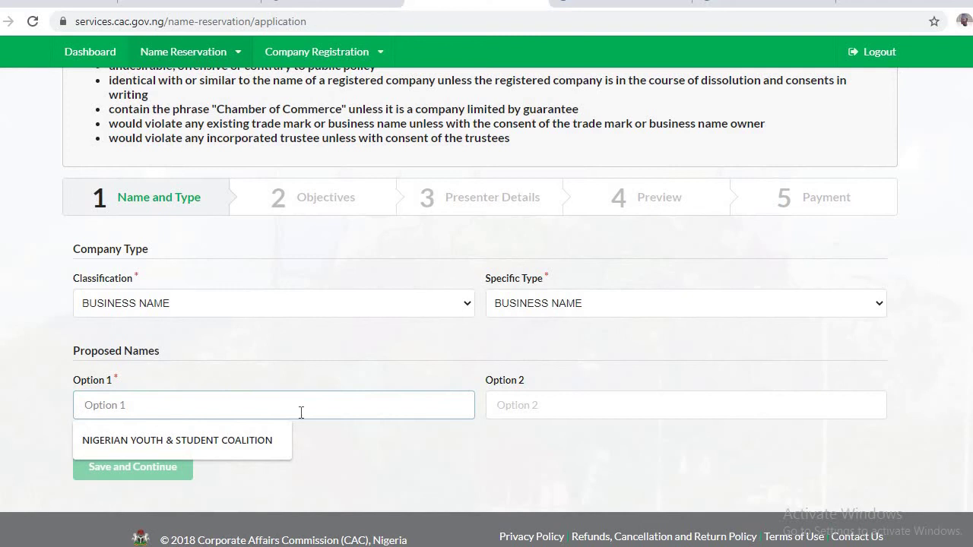
{"action": "type", "text": "gh"}
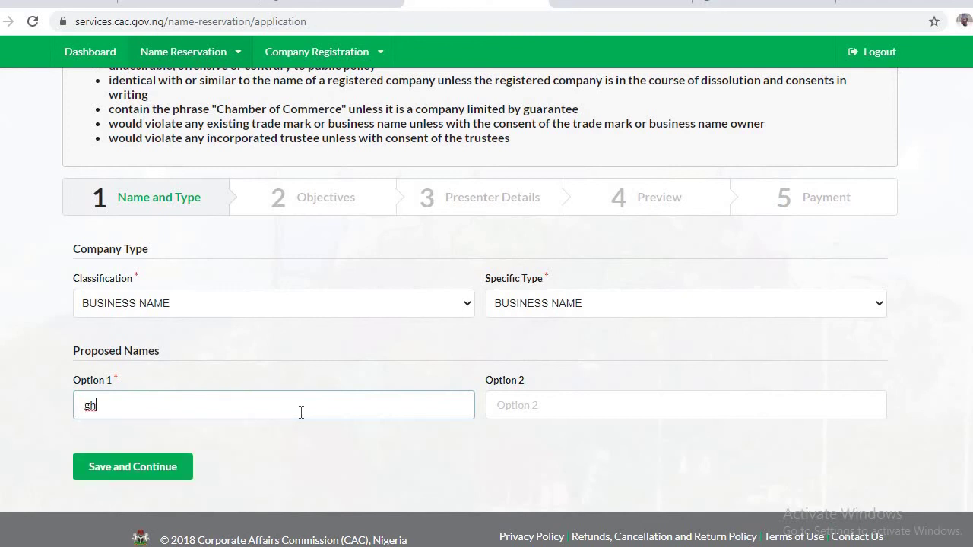
{"action": "key", "text": "BackSpace"}
{"action": "key", "text": "BackSpace"}
{"action": "type", "text": "golden ventures"}
{"action": "left_click", "coordinate": [552, 401]}
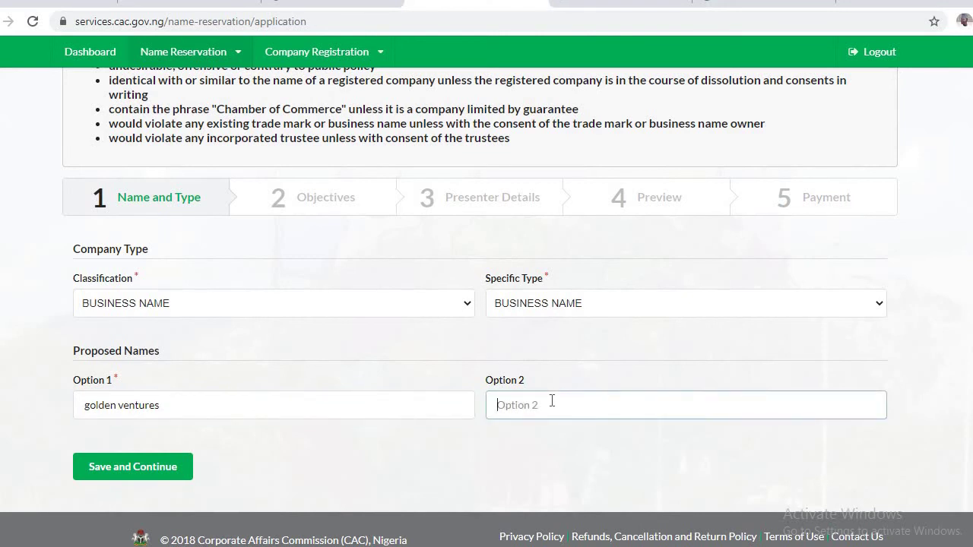
{"action": "type", "text": "golden gold services"}
{"action": "left_click", "coordinate": [145, 473]}
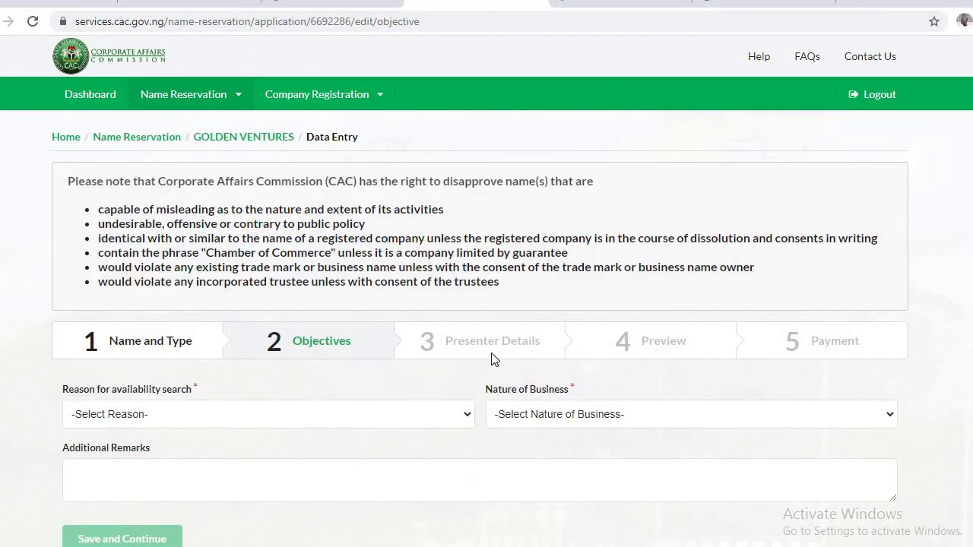
Step: Look over the Objectives form, open a new company registration and examine its Availability Code field
{"action": "scroll", "coordinate": [492, 359], "scroll_direction": "down", "scroll_amount": 1}
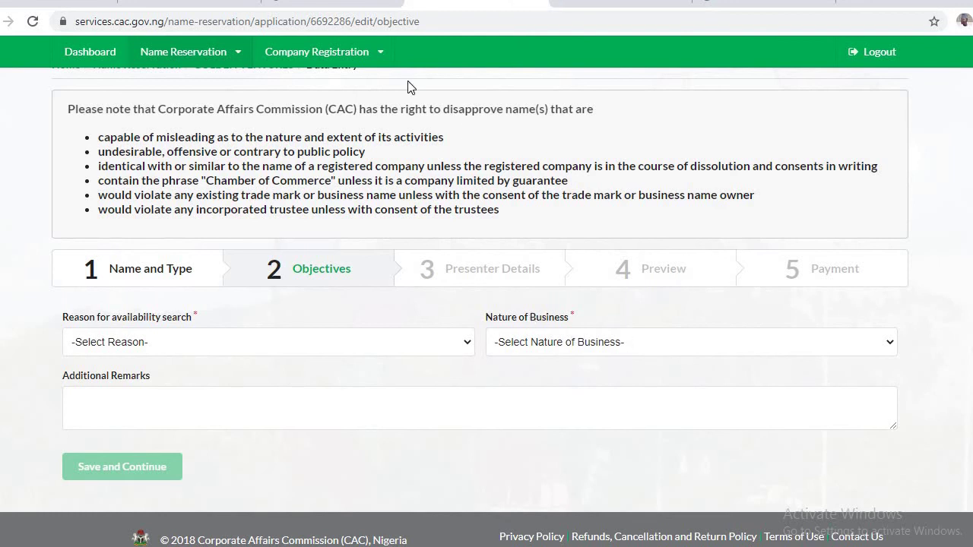
{"action": "left_click", "coordinate": [374, 52]}
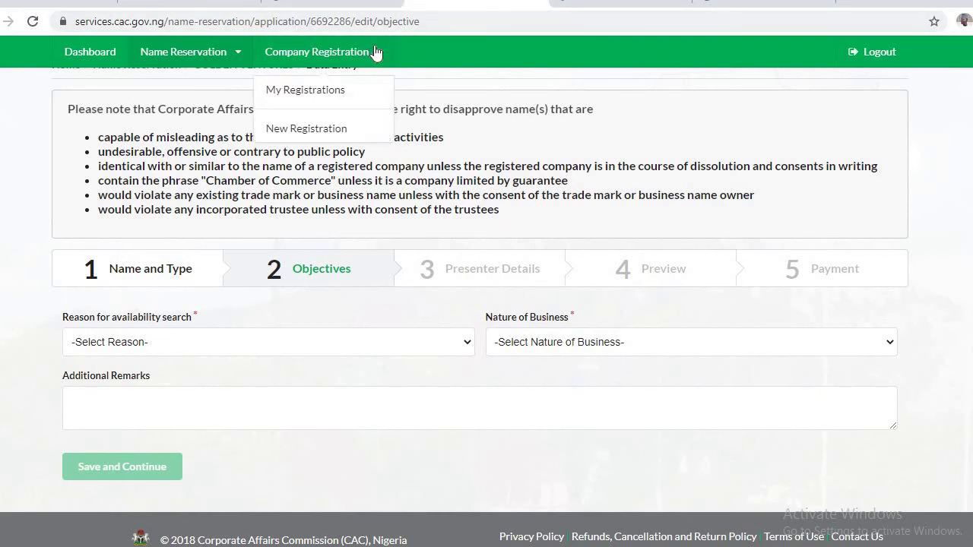
{"action": "left_click", "coordinate": [328, 137]}
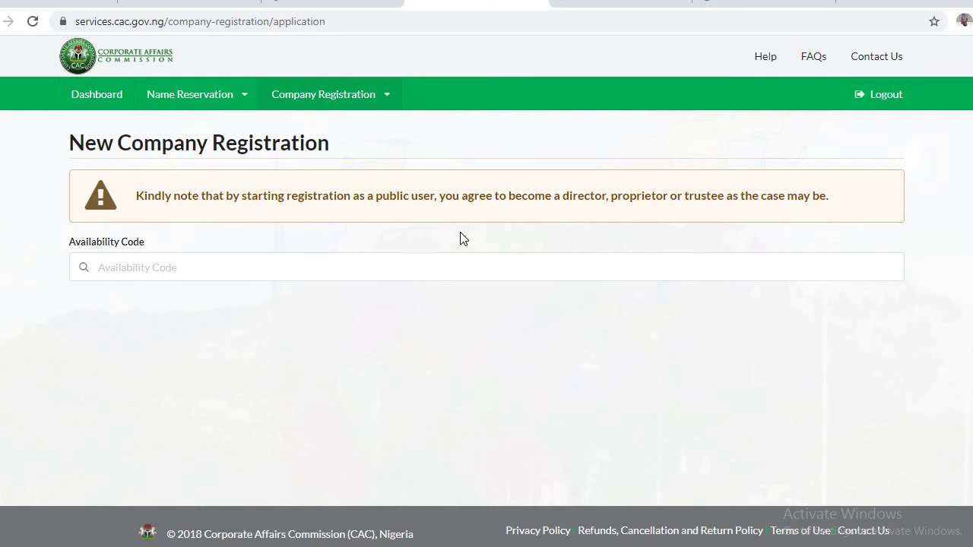
{"action": "left_click", "coordinate": [347, 271]}
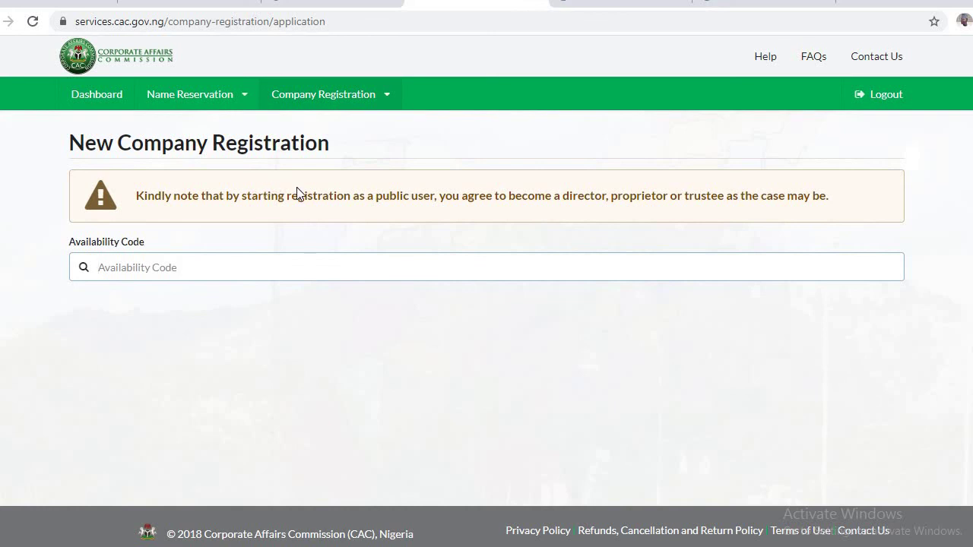
Step: Switch back to the Companies guide and read the steps for registering a private or public company
{"action": "left_click", "coordinate": [334, 3]}
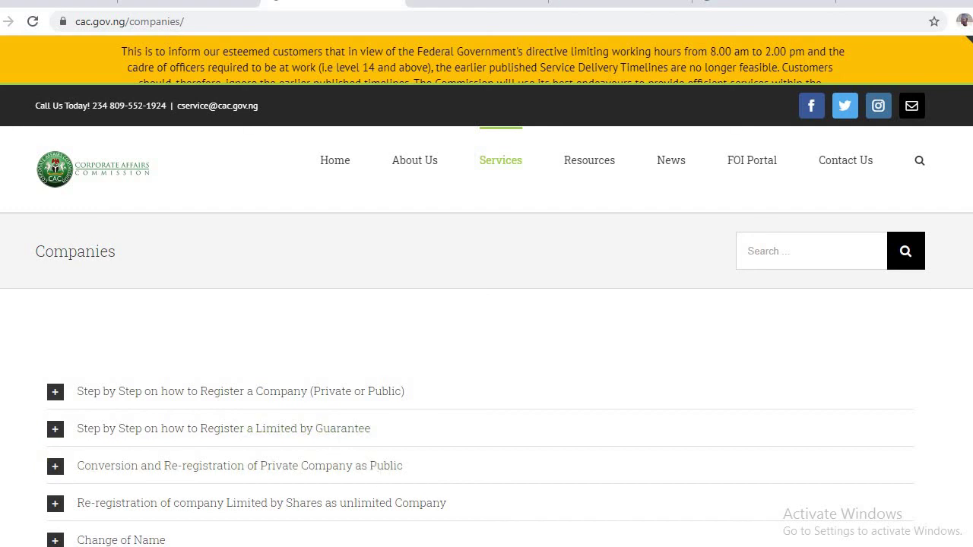
{"action": "scroll", "coordinate": [384, 277], "scroll_direction": "down", "scroll_amount": 2}
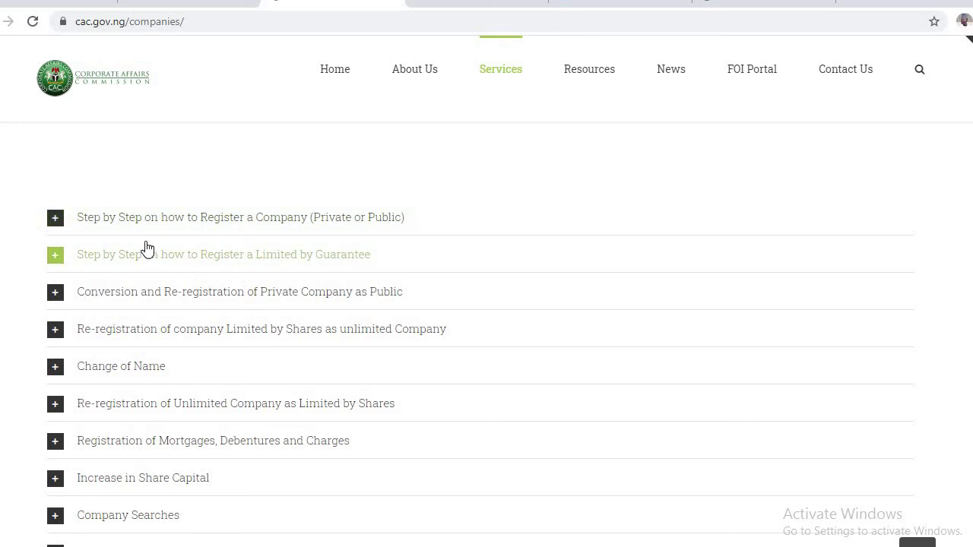
{"action": "left_click", "coordinate": [63, 228]}
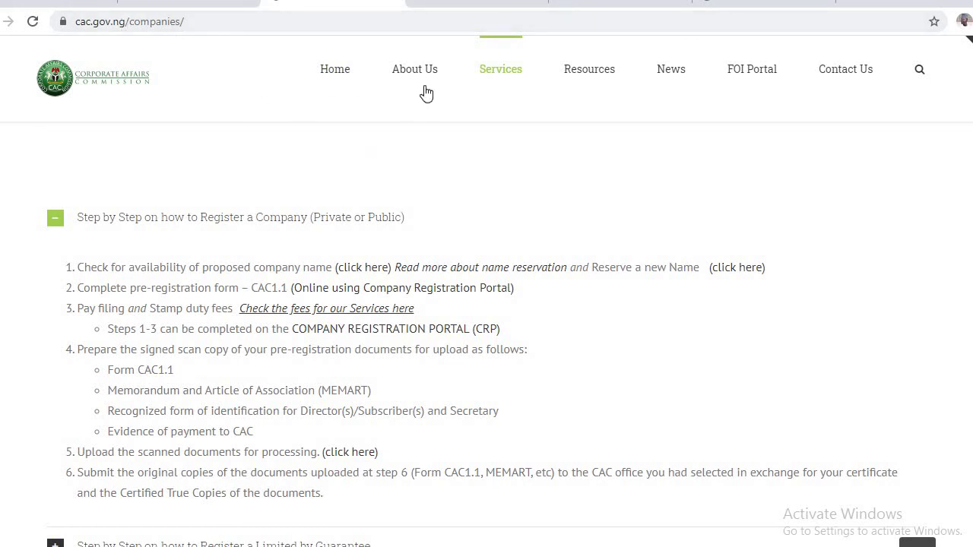
{"action": "mouse_move", "coordinate": [425, 92]}
{"action": "mouse_move", "coordinate": [476, 102]}
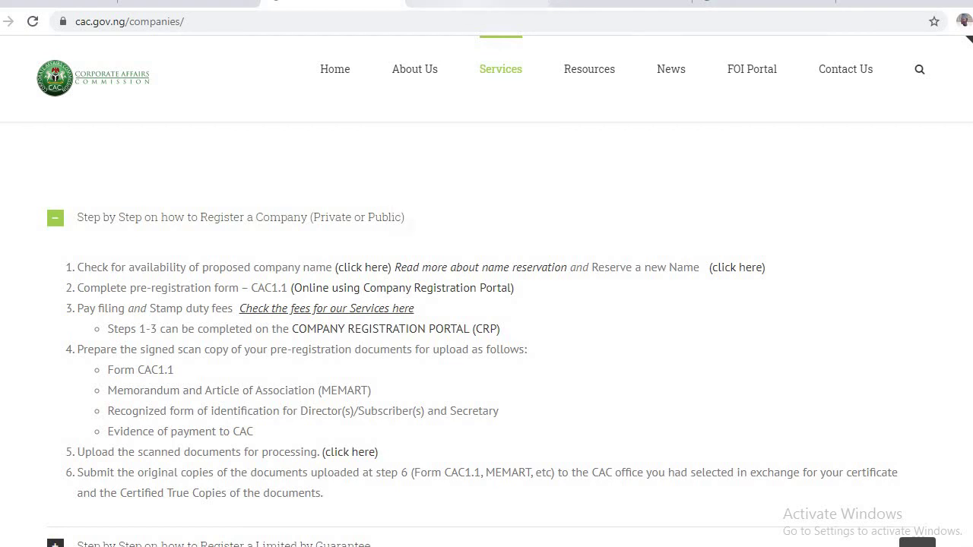